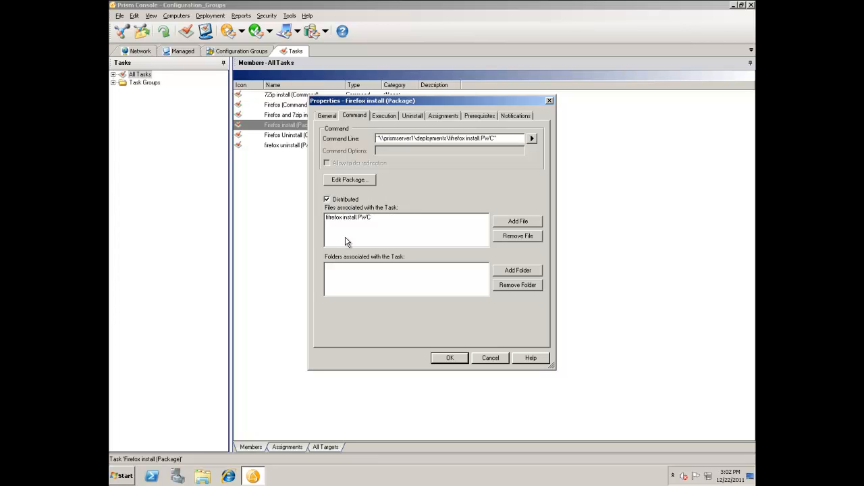
- Close the Firefox install task's properties and start a new task of type Command
click(456, 359)
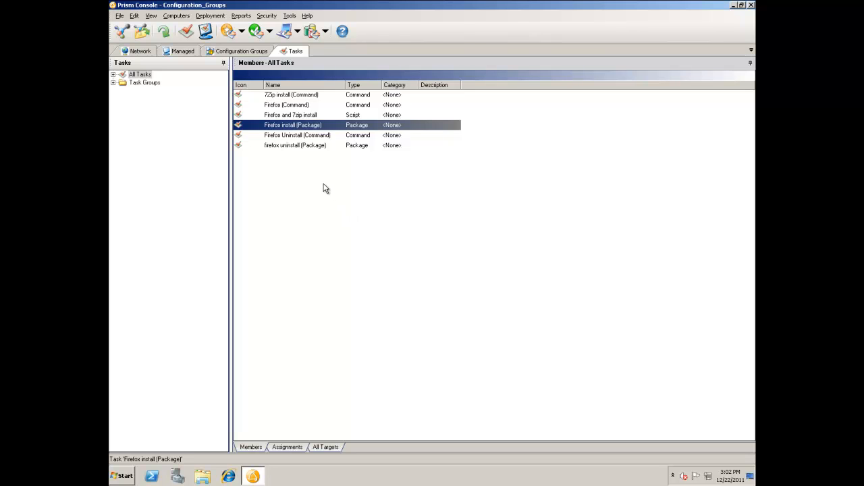
right_click(144, 75)
click(166, 81)
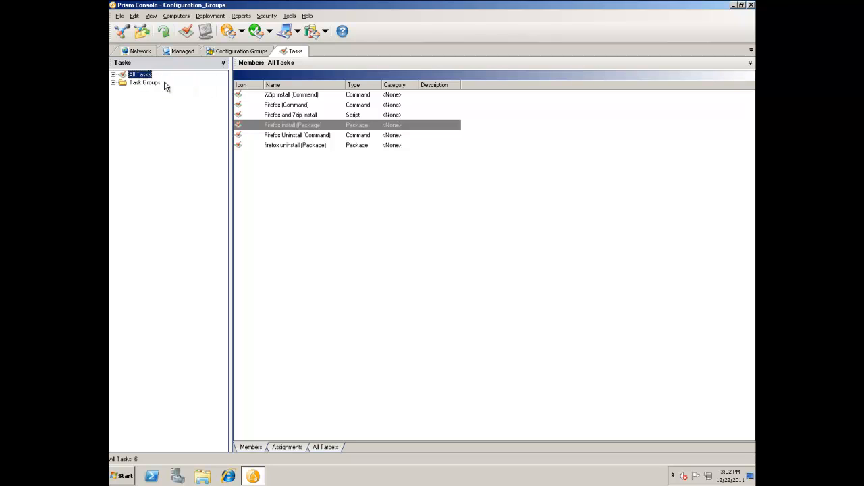
click(373, 235)
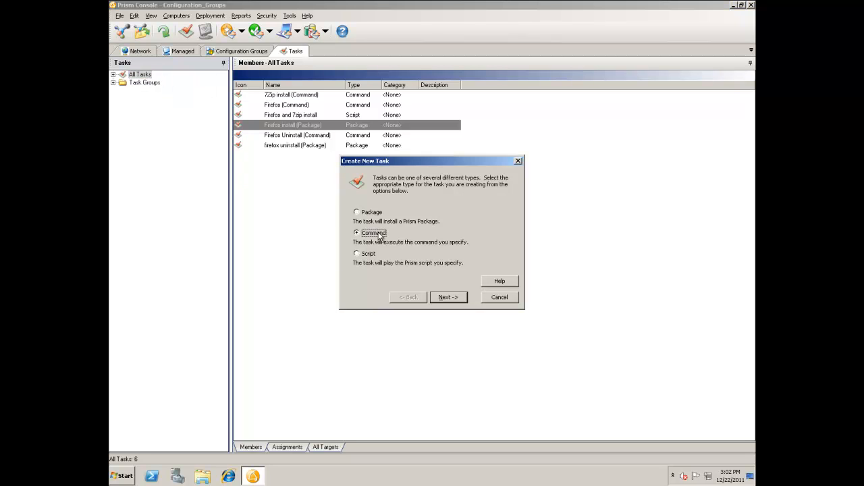
click(447, 299)
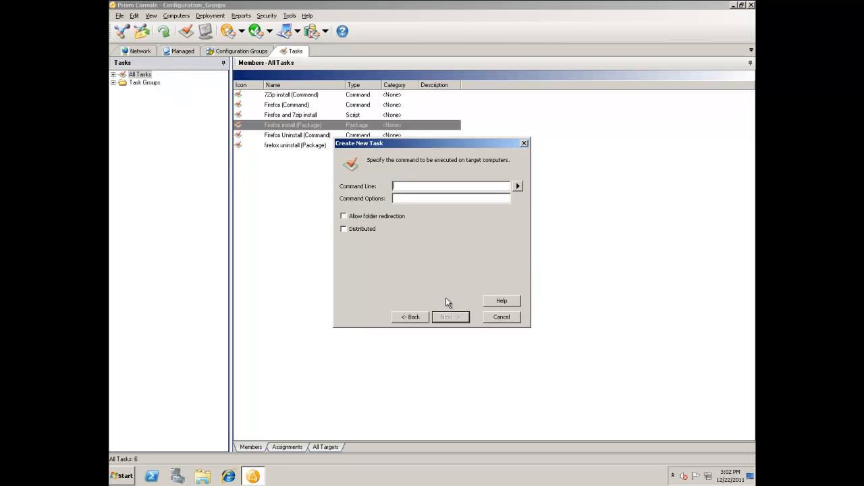
- Browse to C:\Windows\System32 and set msiexec.exe as the new task's command line
click(518, 187)
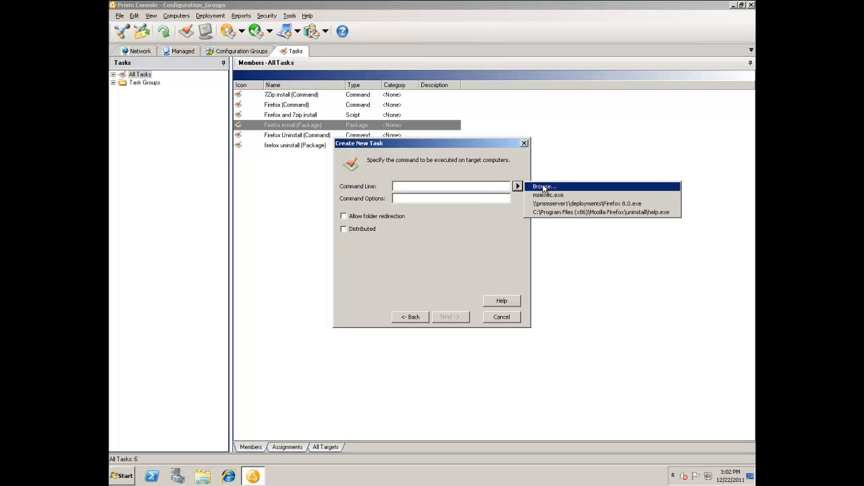
click(544, 187)
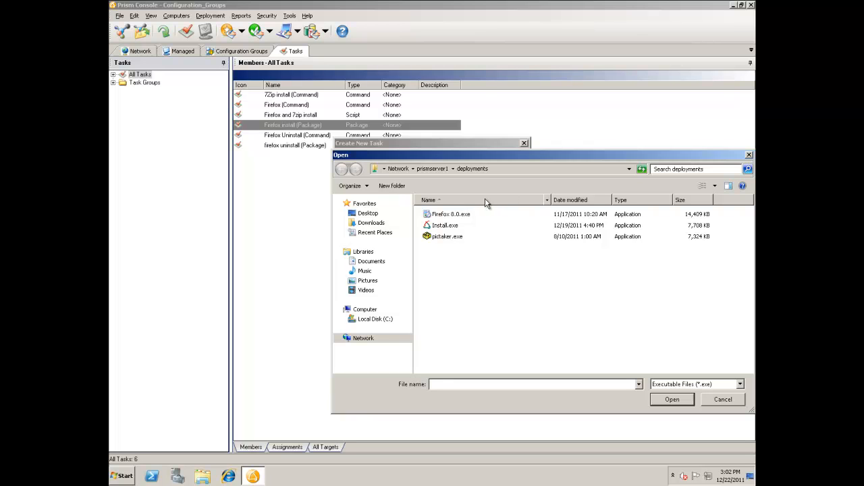
click(375, 320)
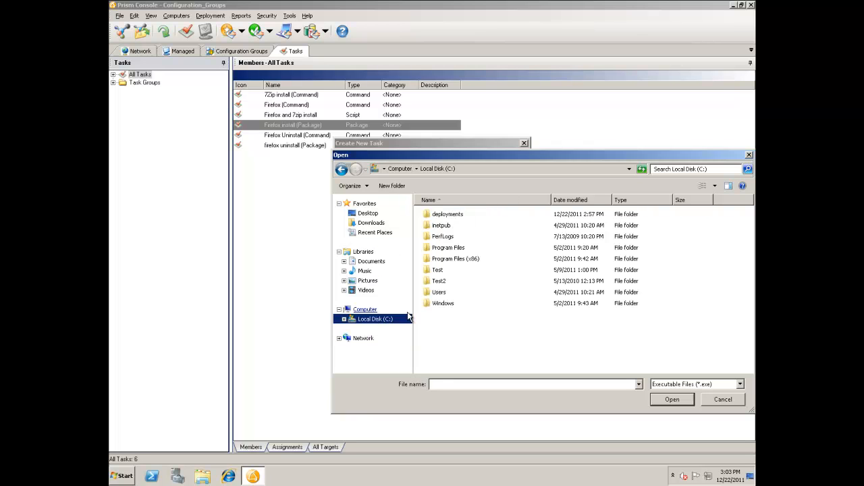
double_click(454, 304)
click(442, 284)
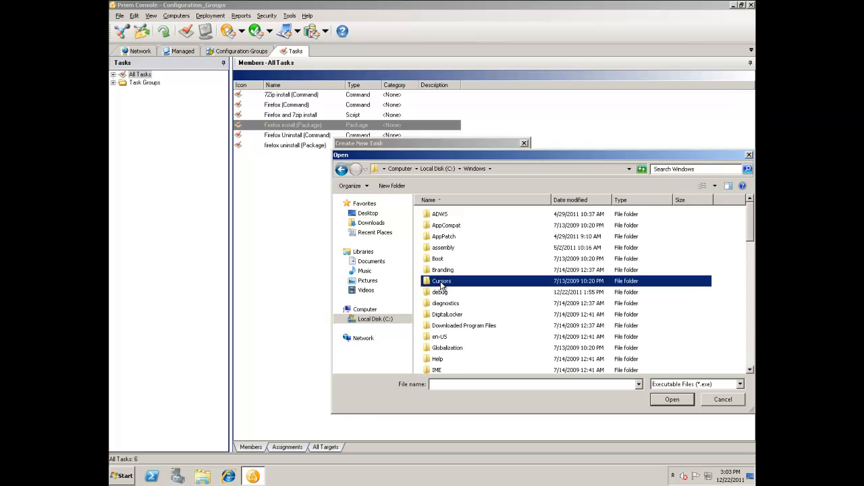
key(s)
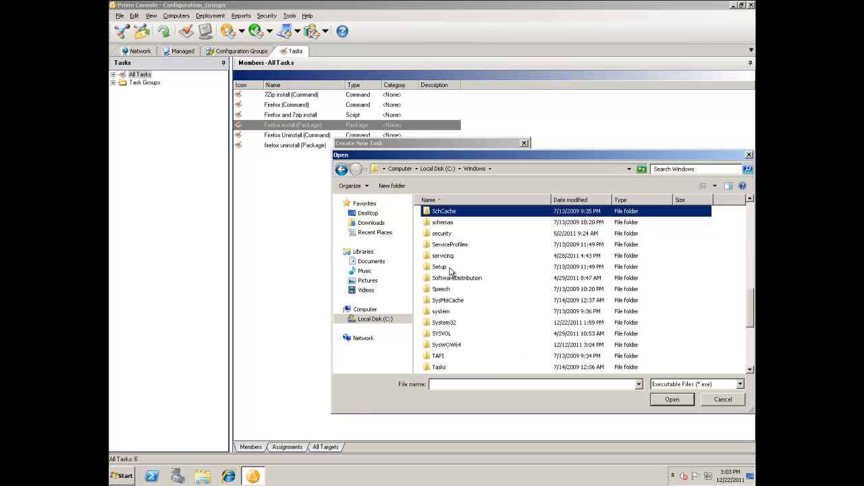
double_click(447, 323)
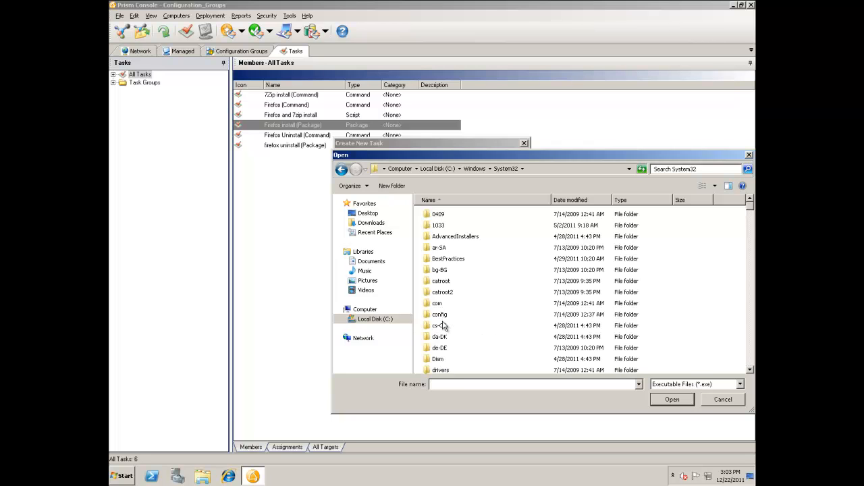
click(441, 383)
text(msie)
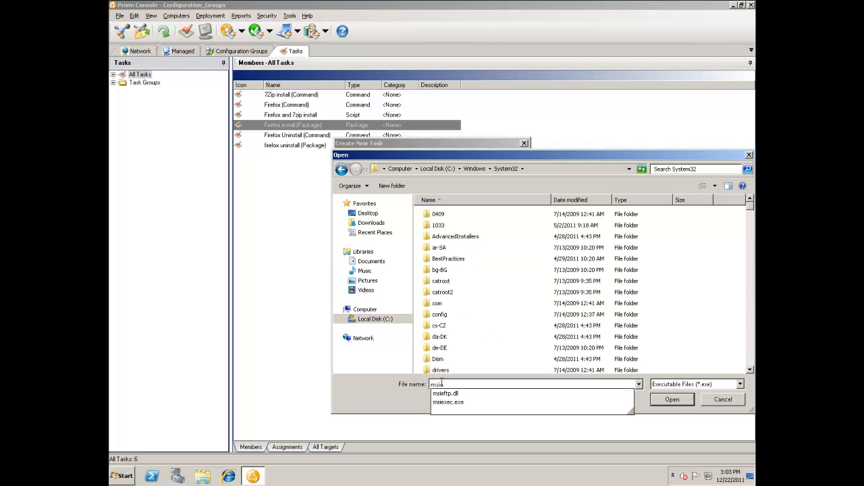
key(Down)
key(Down)
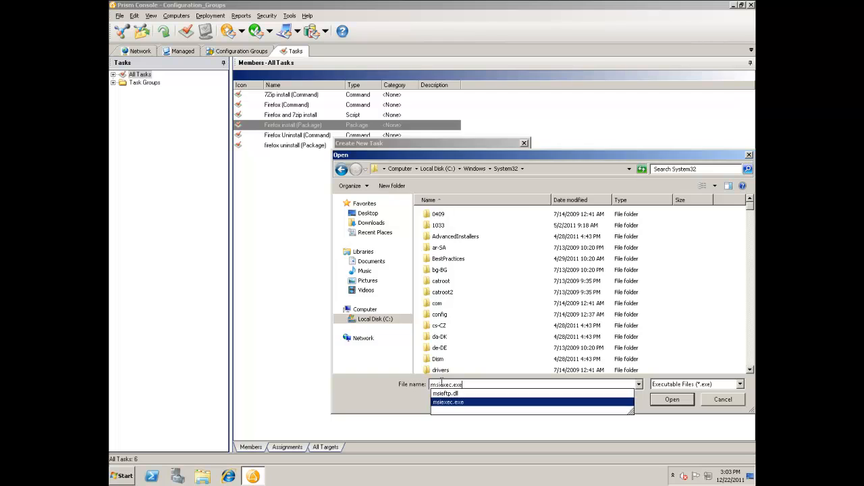
key(Return)
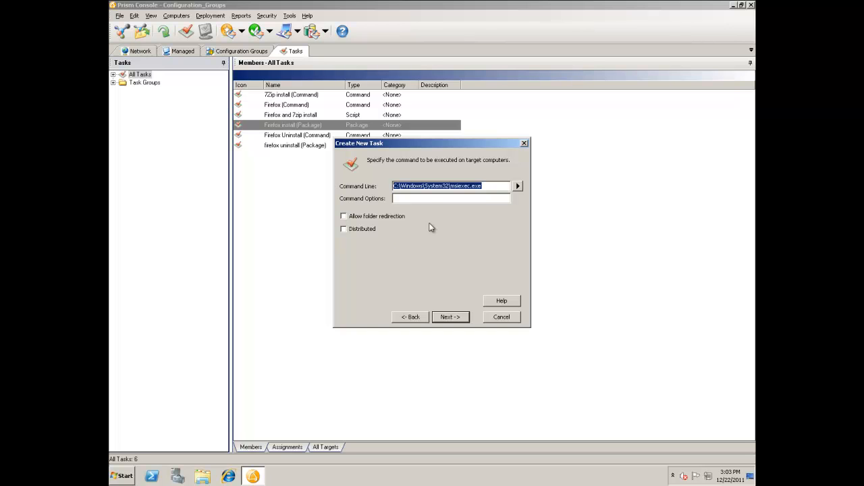
- Enter the command options "/i %distshare%\7z.msi /qn" and make the command task distributed
click(414, 198)
text(/i %distshare%\7z.msi /qn)
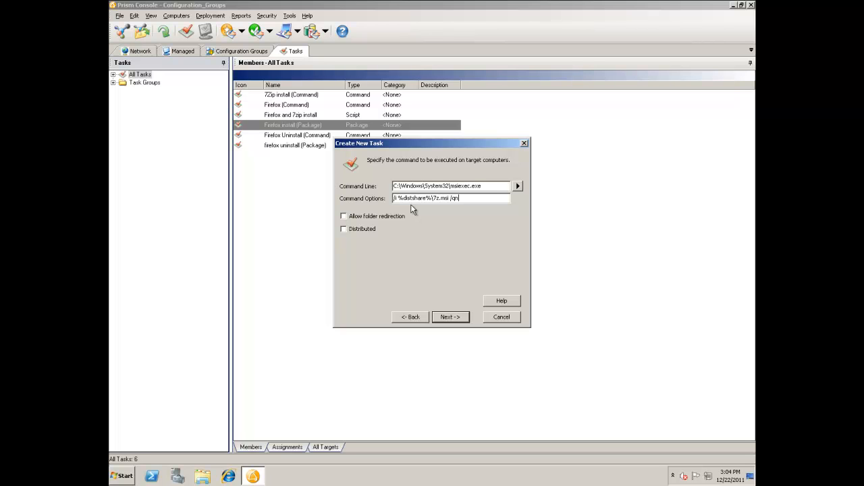
click(353, 228)
click(451, 317)
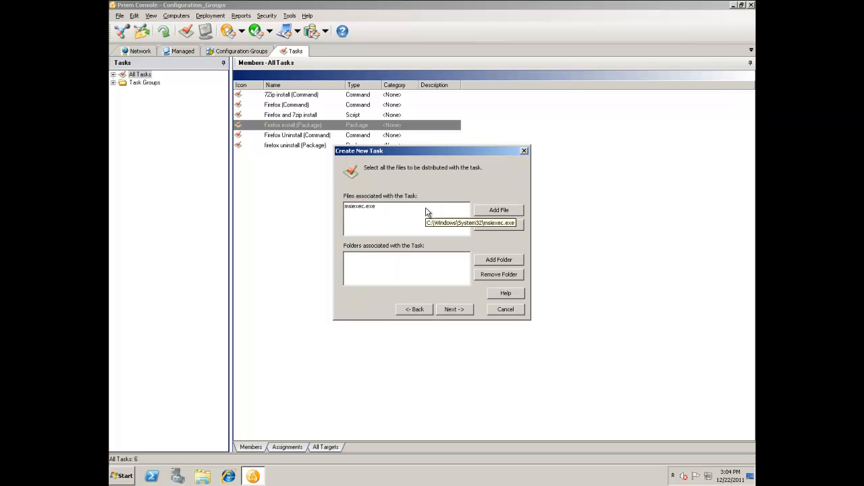
- Add 7z.msi from C:\deployments to the files distributed with the msiexec task
click(370, 211)
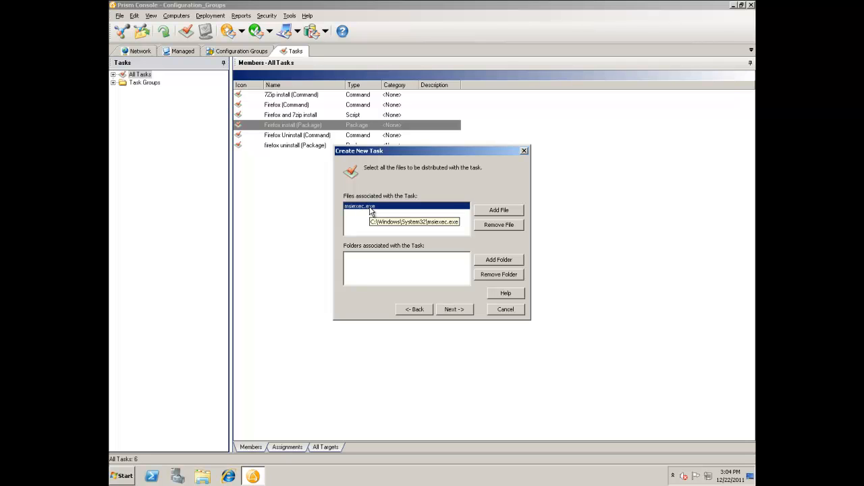
click(499, 210)
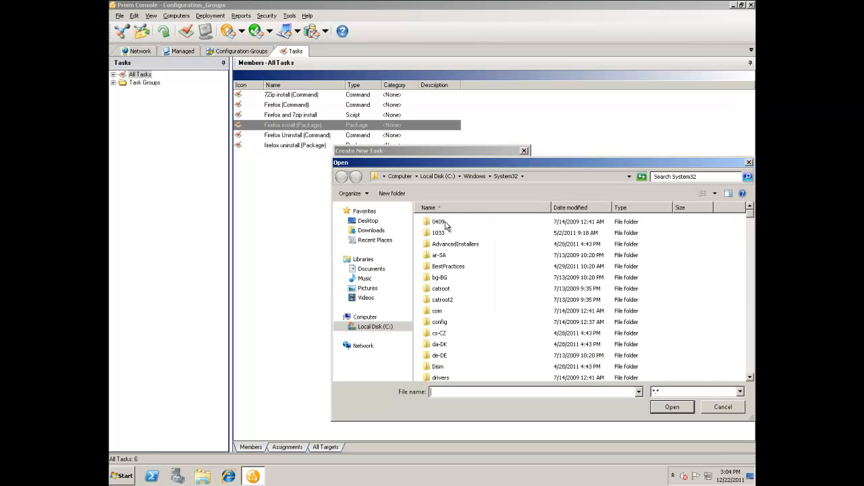
click(373, 327)
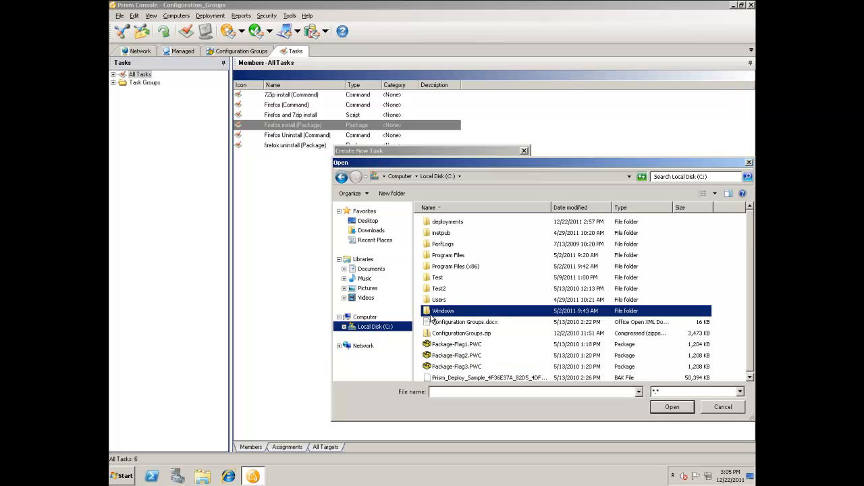
double_click(447, 223)
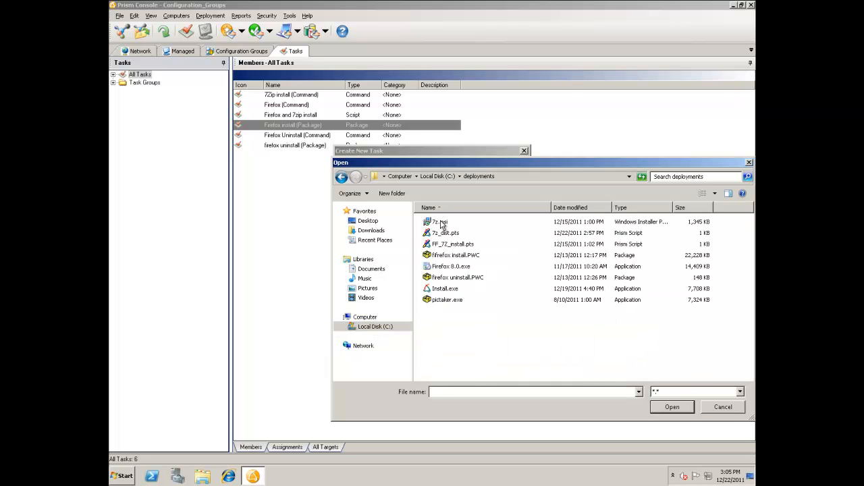
double_click(440, 223)
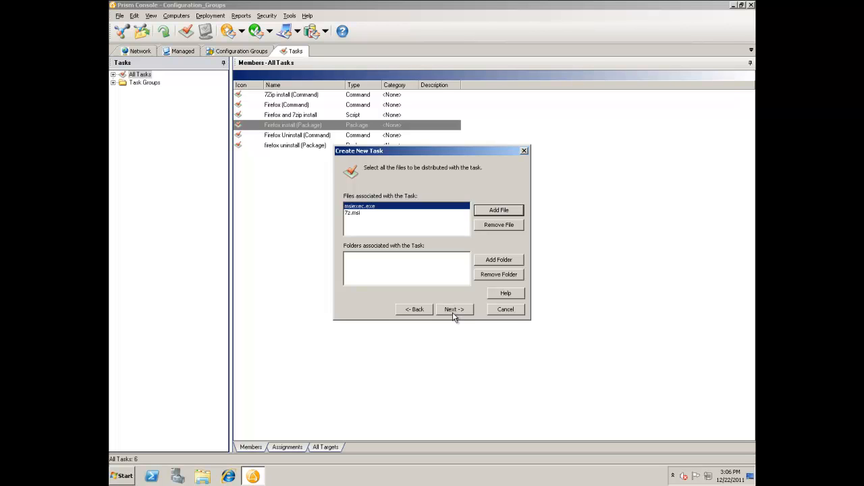
- Name the command task "7zip install (dist)" and finish creating it
click(452, 310)
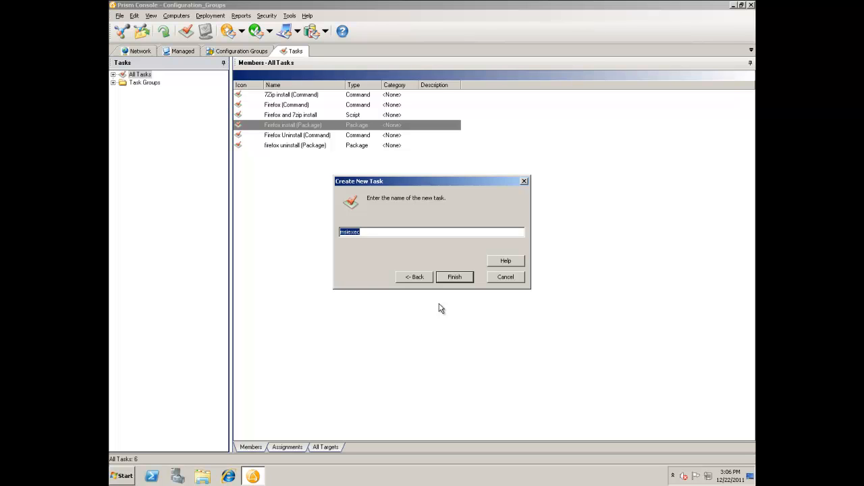
text(7zip install (dist)
key(Return)
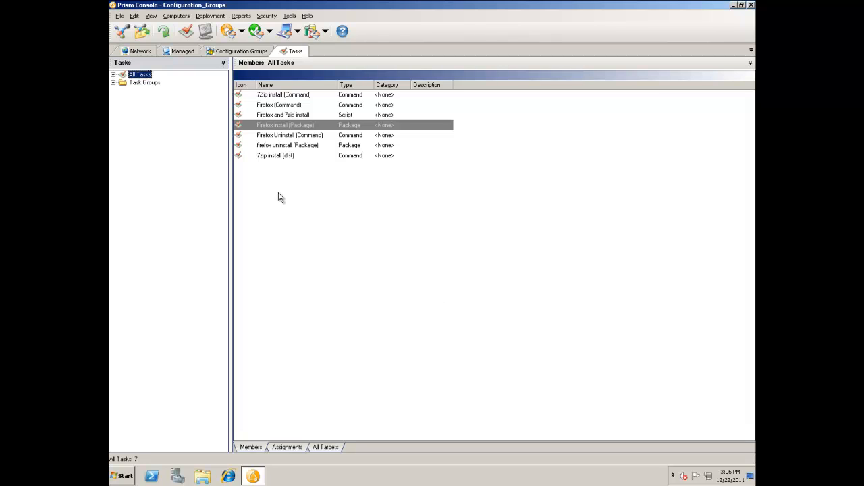
- Start another new task under All Tasks, choosing Script as its type
right_click(143, 79)
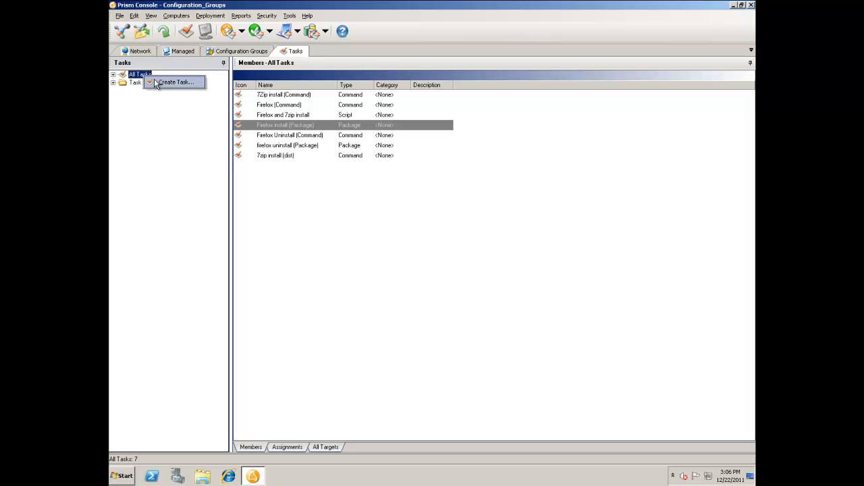
click(158, 84)
click(364, 255)
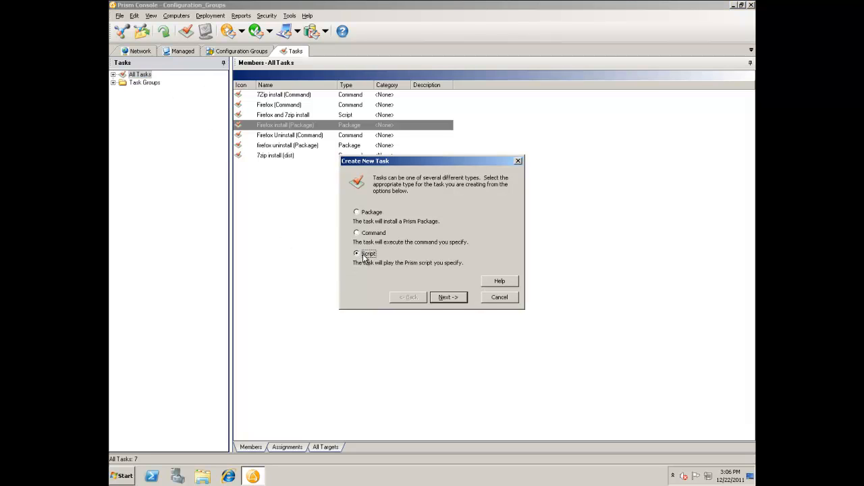
click(446, 297)
- Set the script task's command line to C:\deployments\7z_dist.pts and make the task distributed
click(518, 186)
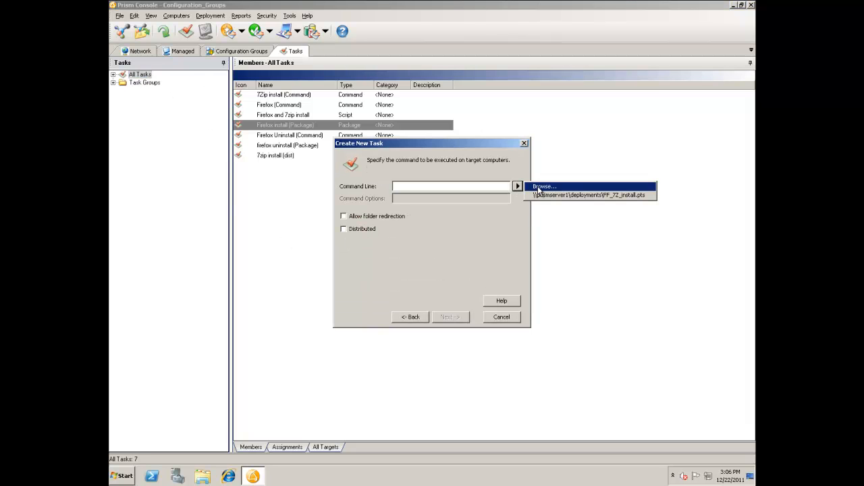
click(540, 186)
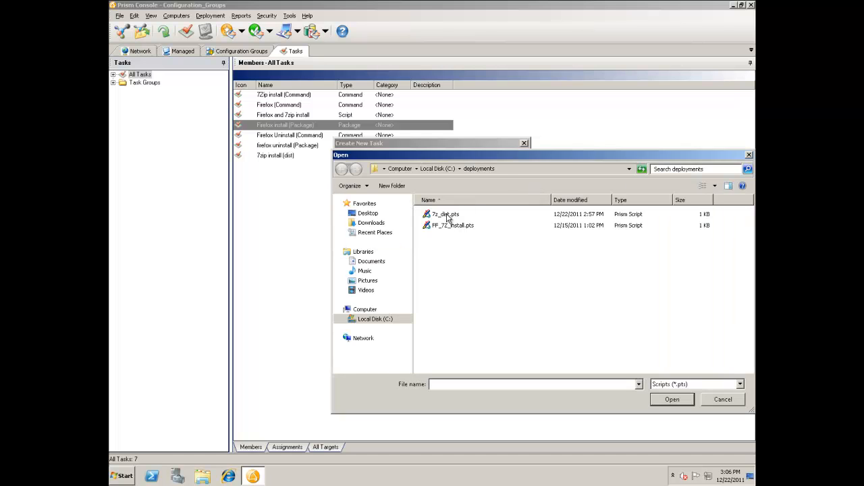
double_click(446, 214)
click(363, 230)
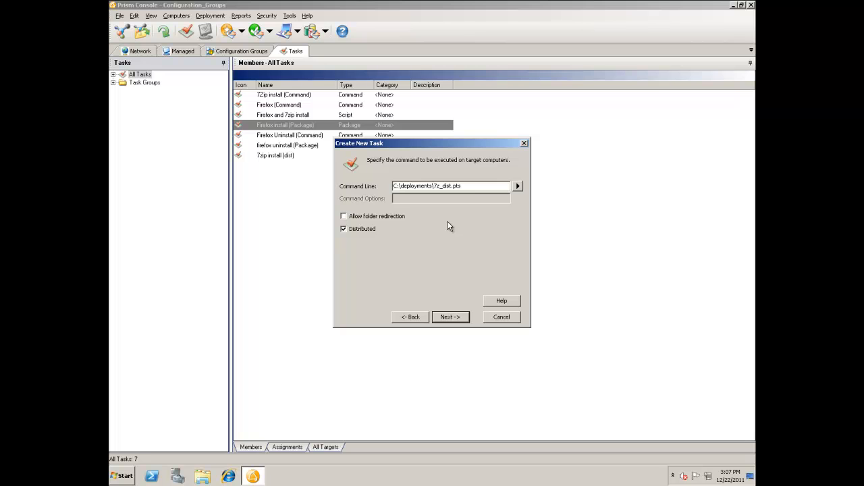
click(449, 318)
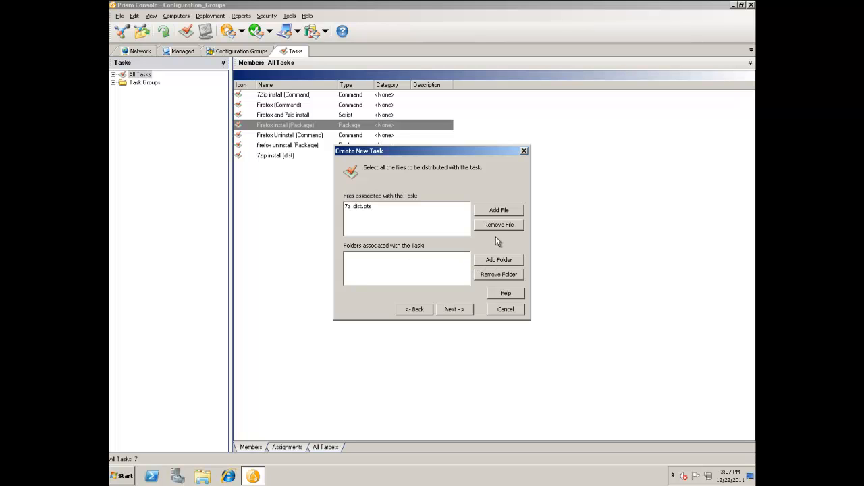
- Add 7z.msi from the deployments folder to the files distributed with the script task
click(500, 210)
click(442, 223)
double_click(445, 224)
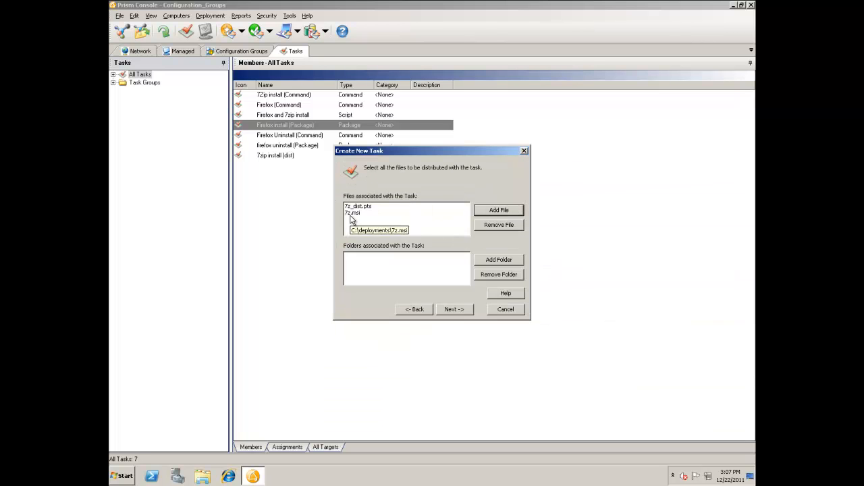
- Name the script task "7z_dist (Scipt)" and finish creating it
click(456, 310)
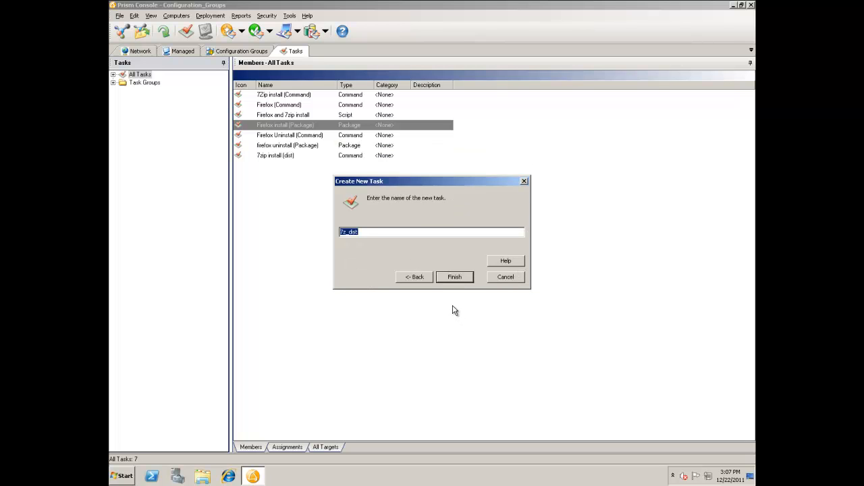
key(End)
text((Scipt))
key(Return)
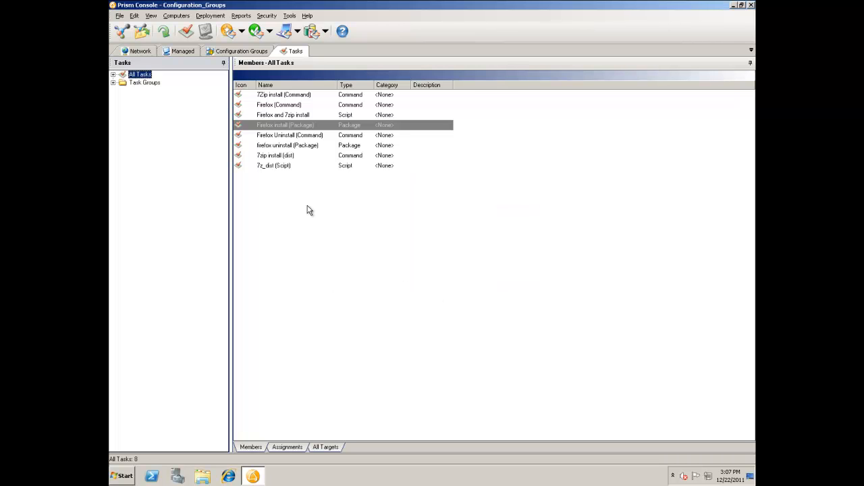
- Open the script file of the 7z_dist (Scipt) task from its properties to examine its contents
click(286, 167)
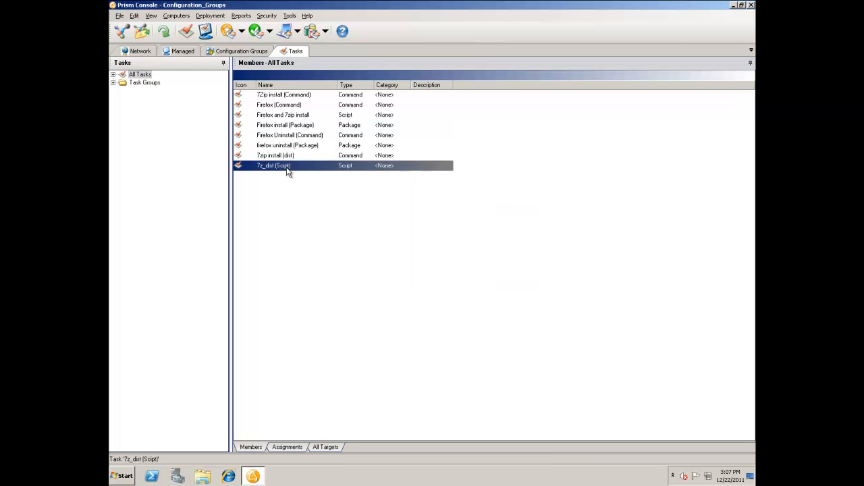
right_click(285, 167)
click(316, 254)
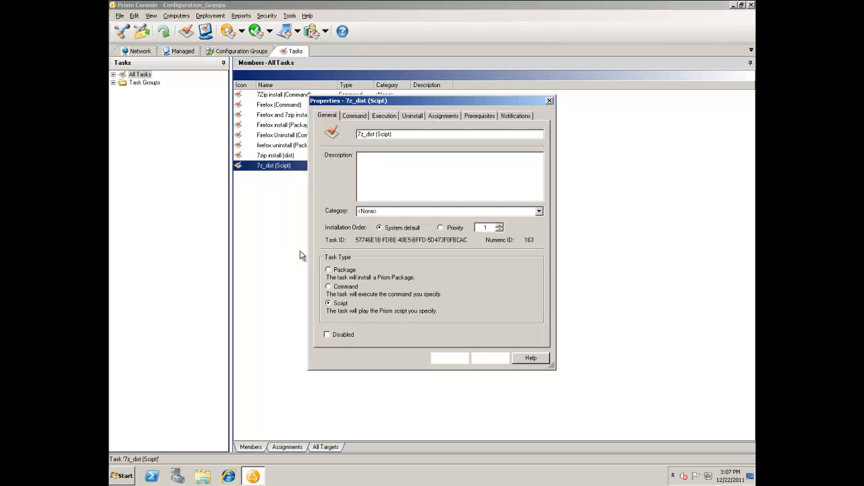
click(354, 117)
click(352, 180)
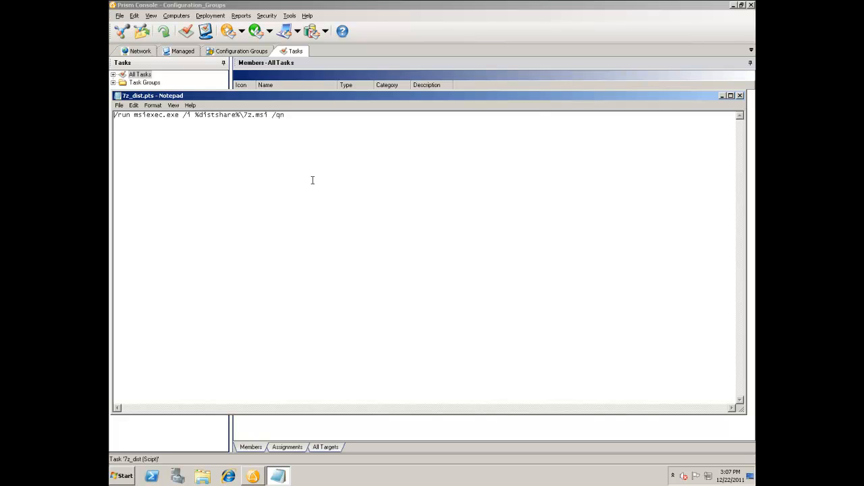